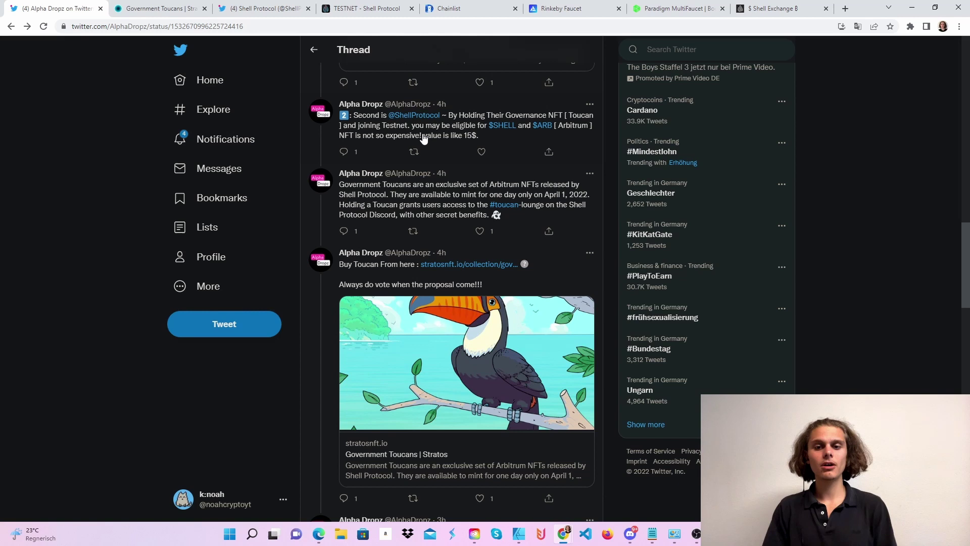
# - Browse the Government Toucans collection's 0.0099 ETH listings on Stratos and open the account menu
pyautogui.click(156, 8)
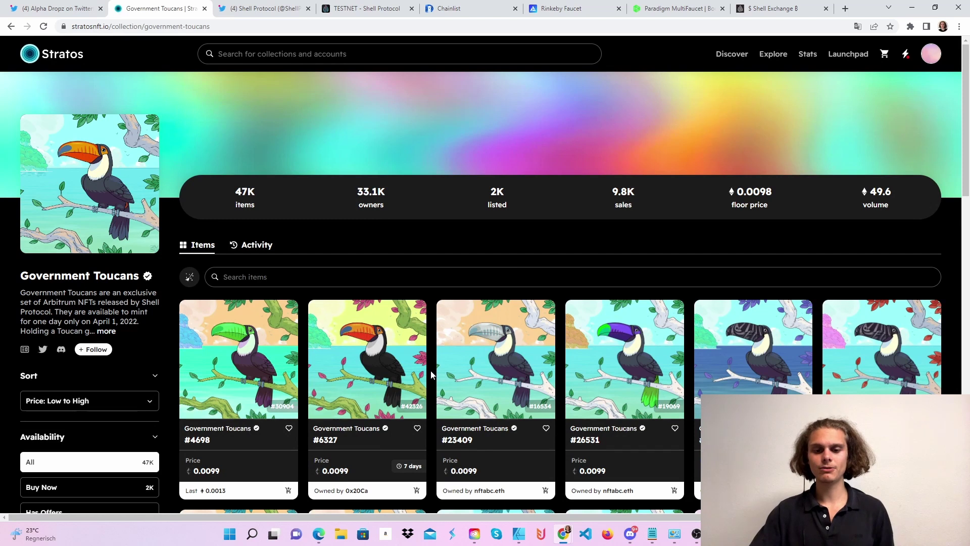
pyautogui.scroll(-3, 427, 374)
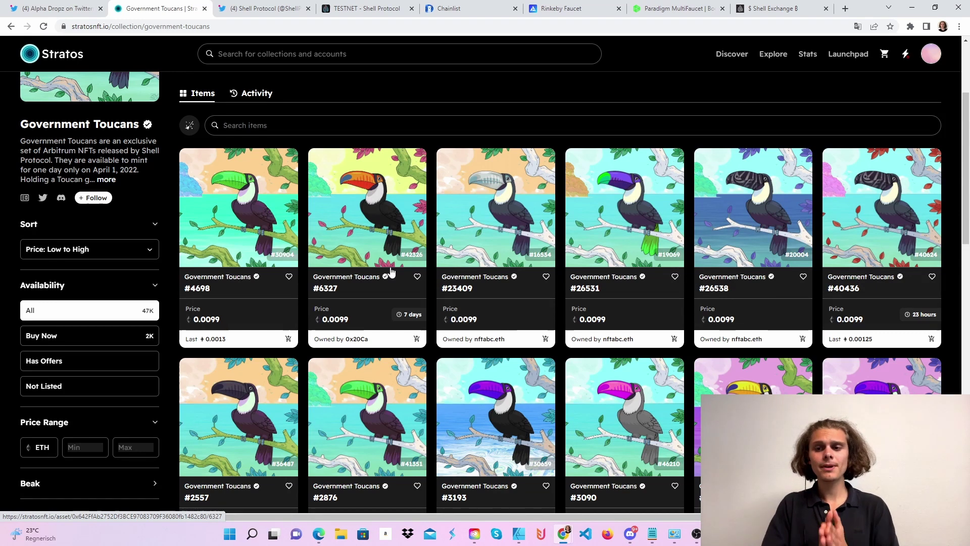
pyautogui.click(935, 58)
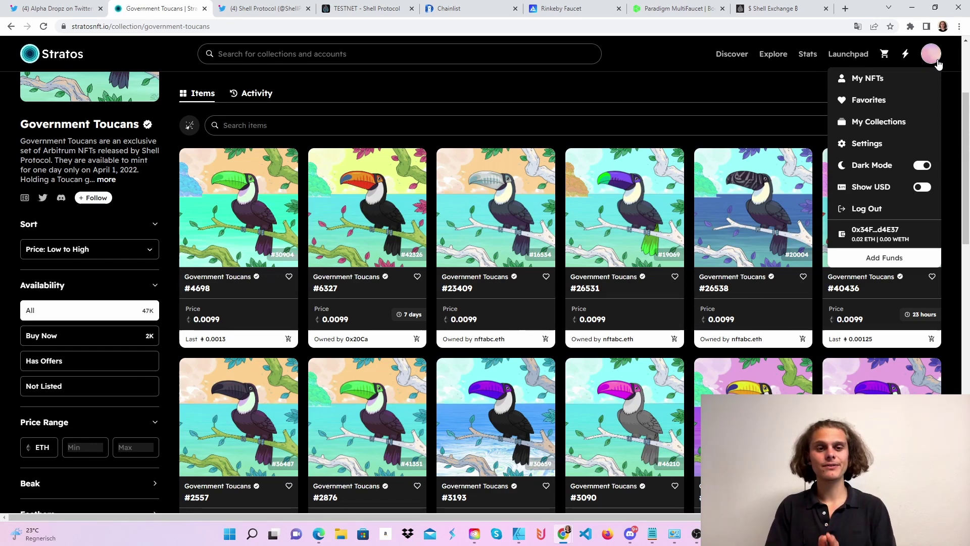
pyautogui.click(631, 535)
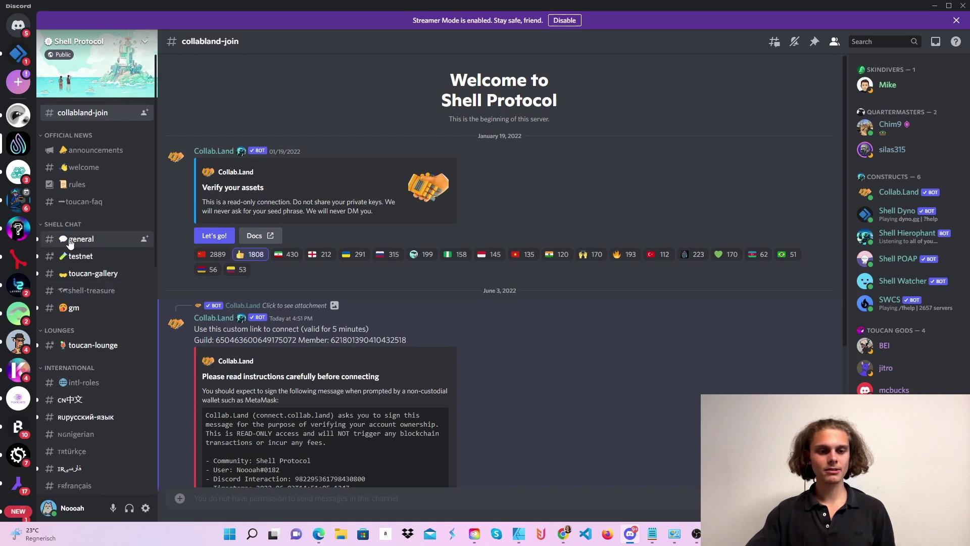
pyautogui.scroll(-2, 89, 272)
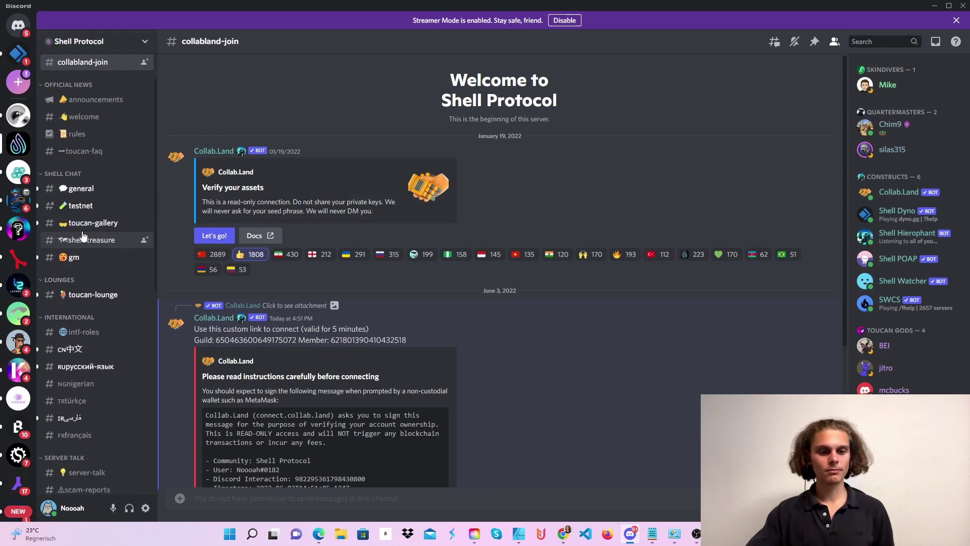
pyautogui.scroll(2, 105, 349)
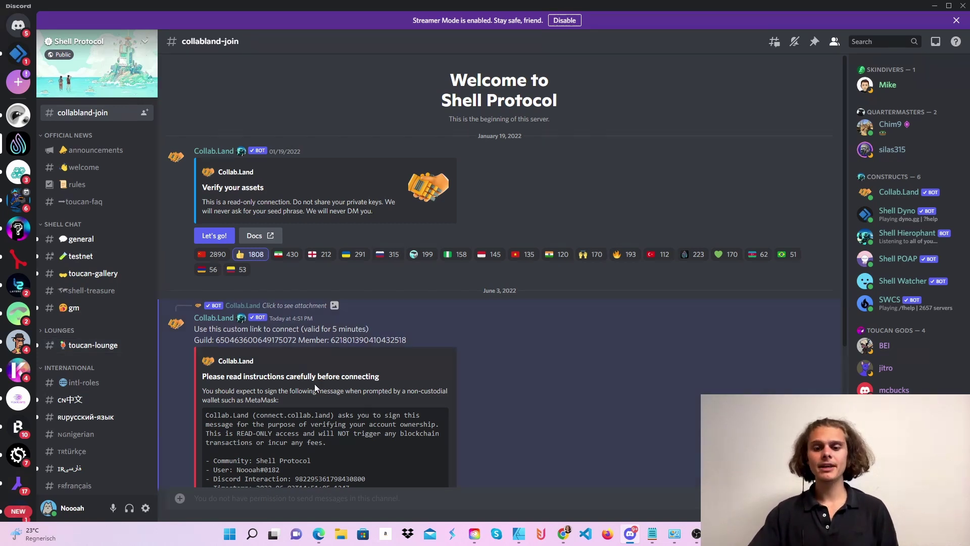
pyautogui.moveTo(564, 534)
pyautogui.click(617, 485)
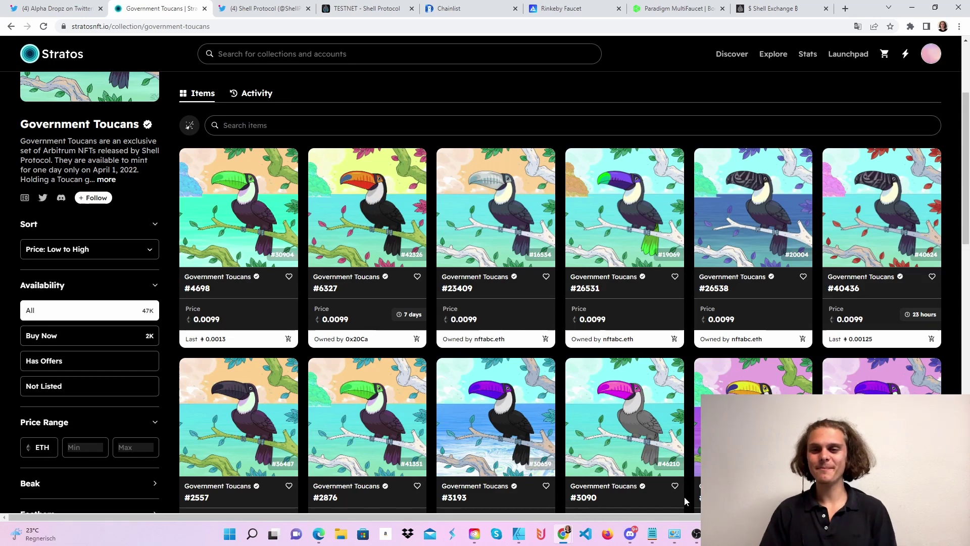
# - View Chainlist's Arbitrum Rinkeby entry (chain ID 421611), then the Rinkeby Faucet success page
pyautogui.click(450, 8)
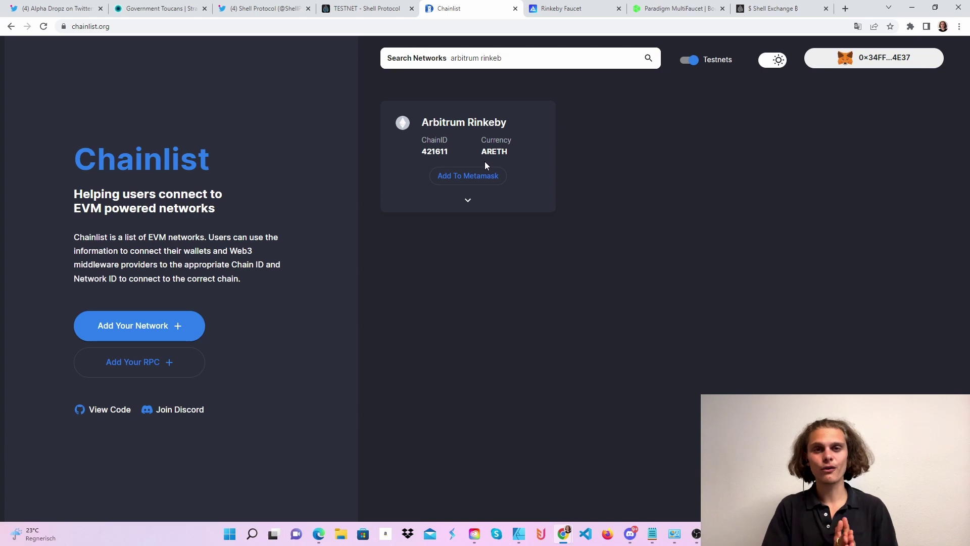
pyautogui.click(551, 9)
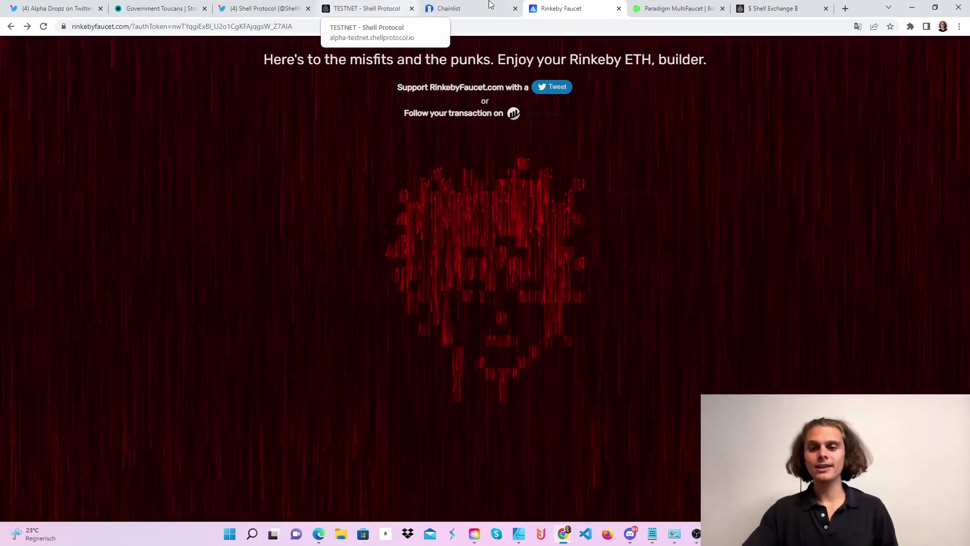
# - Review Paradigm MultiFaucet's claimed drips down to the Arbitrum Rinkeby details, selecting its heading
pyautogui.click(667, 9)
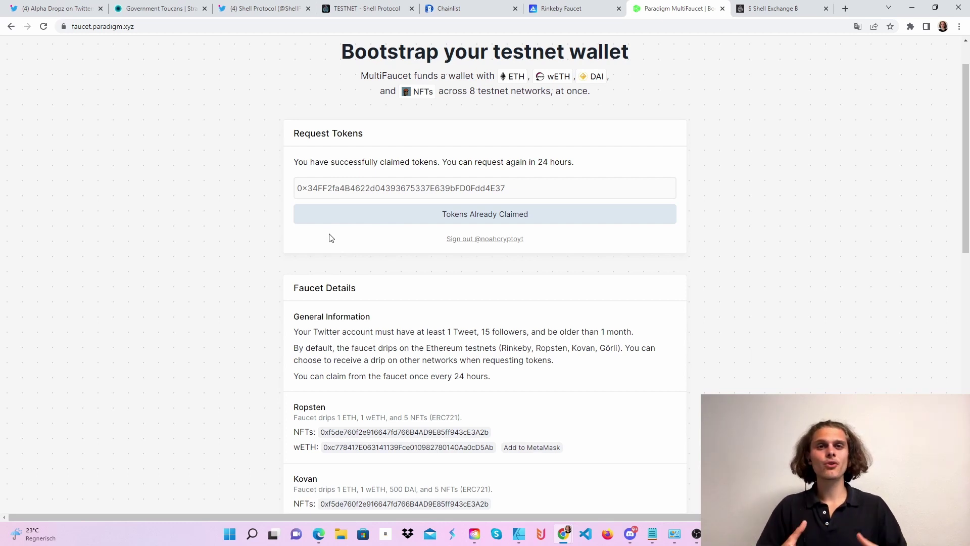
pyautogui.scroll(-10, 331, 238)
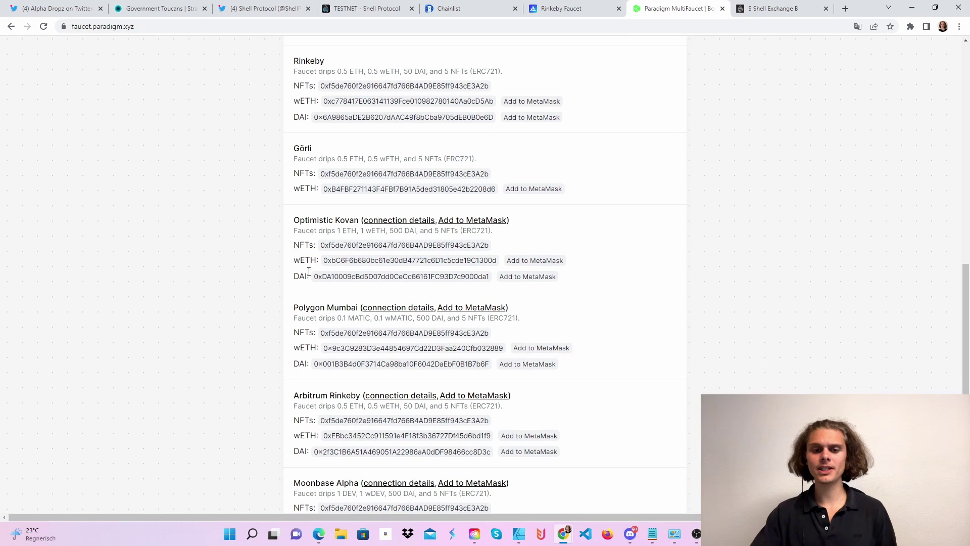
pyautogui.scroll(-3, 309, 272)
pyautogui.moveTo(293, 264); pyautogui.dragTo(360, 263)
pyautogui.scroll(6, 355, 263)
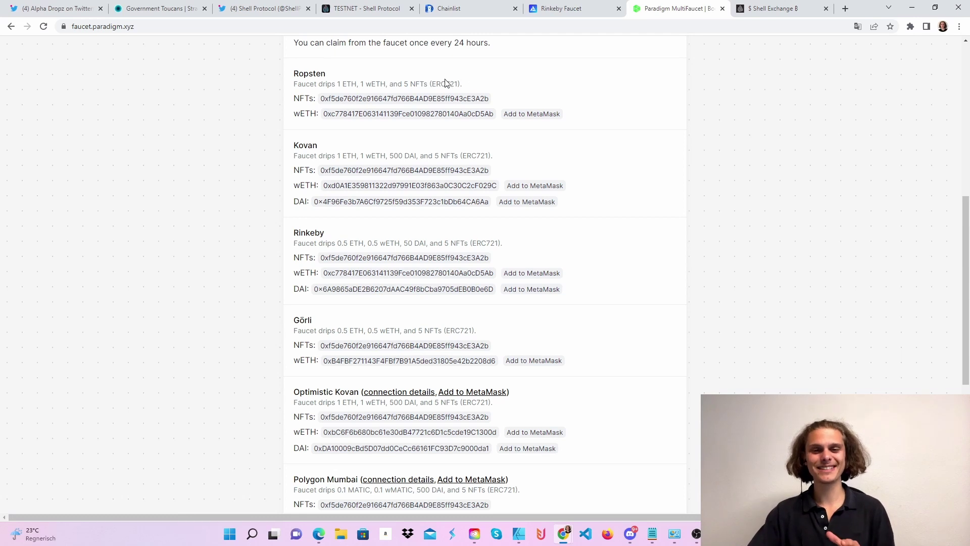
# - Connect the MetaMask wallet to the Shell Protocol testnet app
pyautogui.click(363, 6)
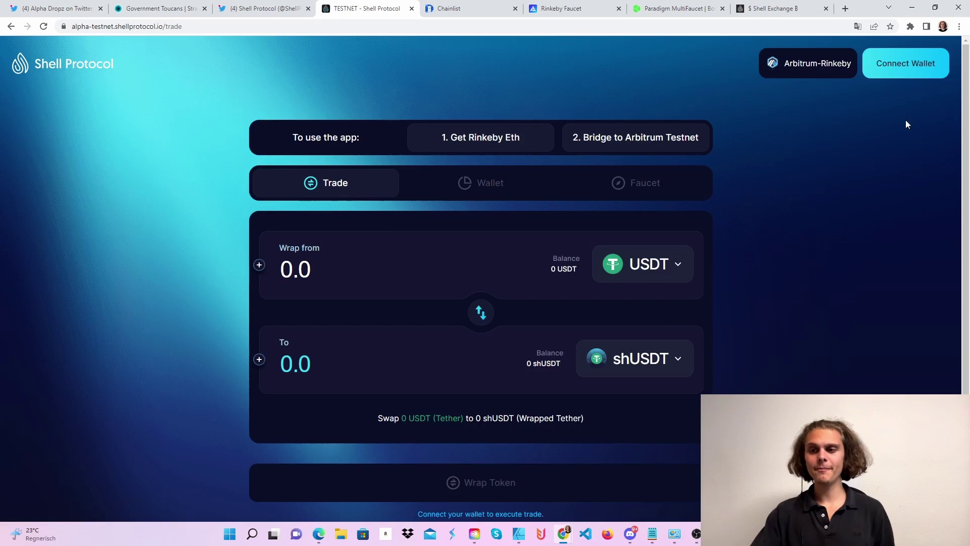
pyautogui.click(883, 63)
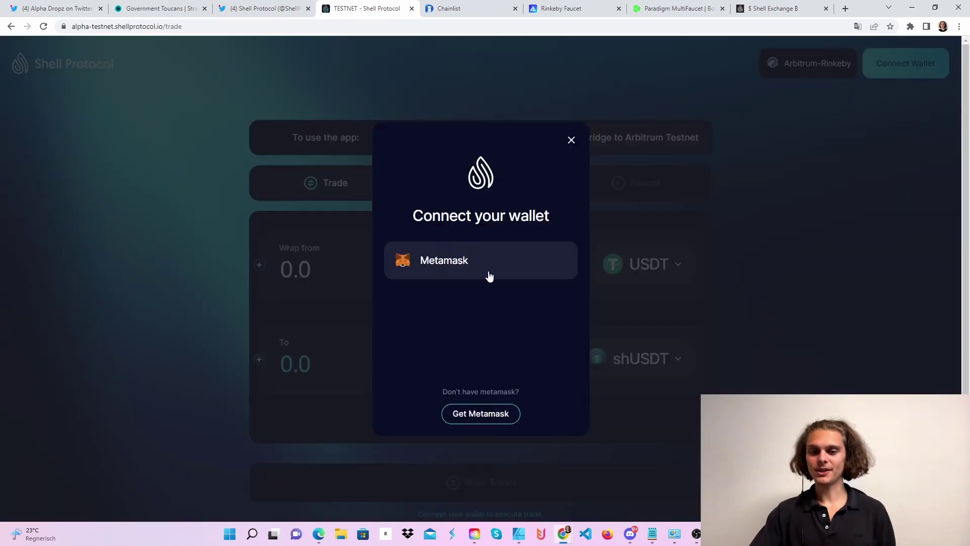
pyautogui.click(487, 276)
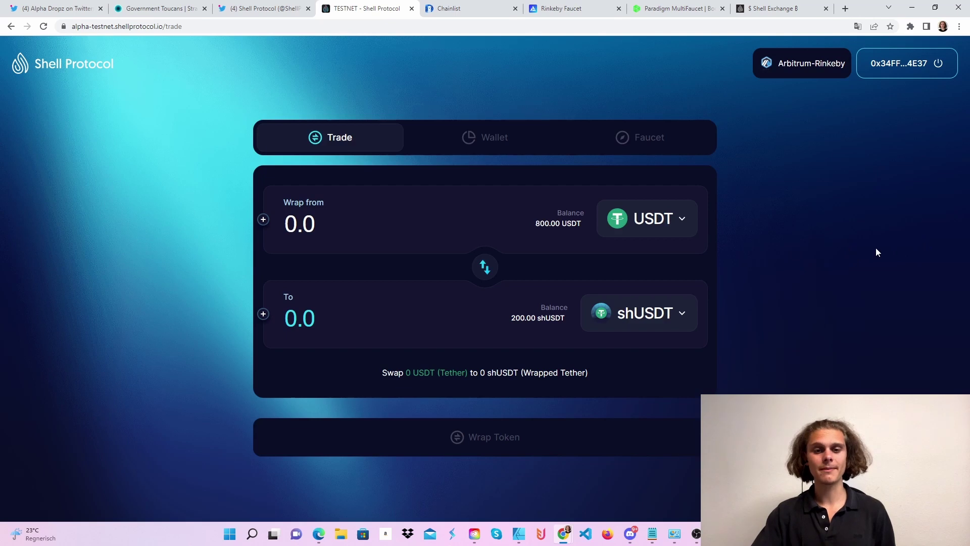
# - Revoke the USDT approval on the Faucet page and confirm it in MetaMask
pyautogui.click(627, 137)
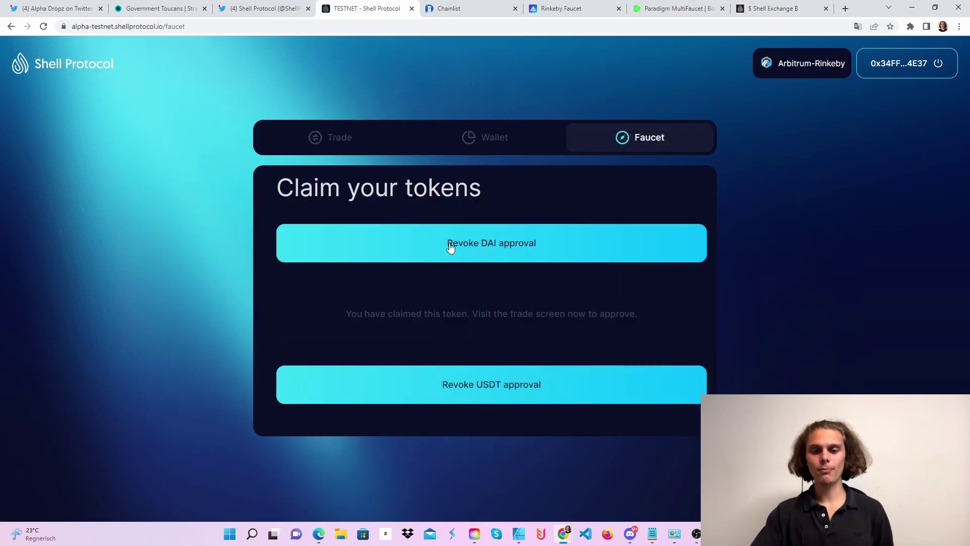
pyautogui.click(474, 391)
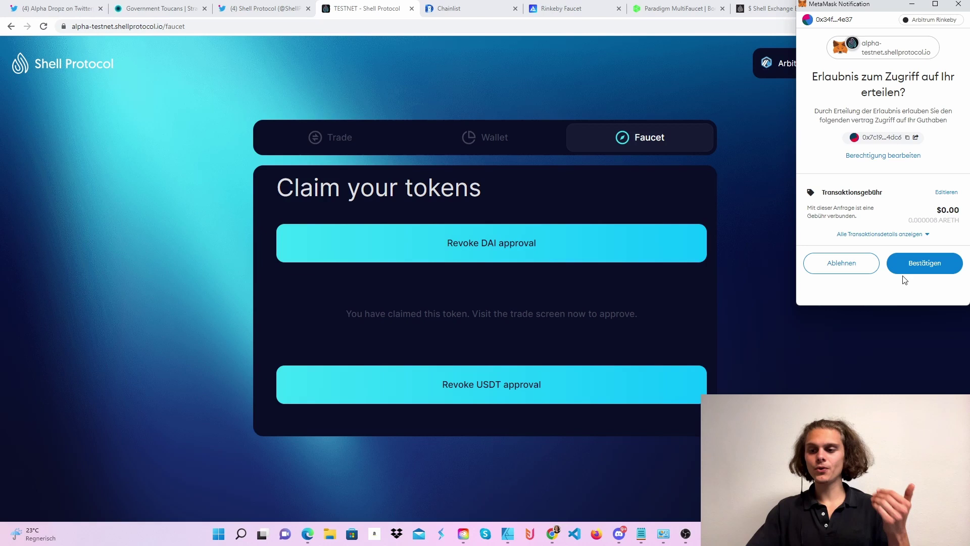
pyautogui.click(914, 264)
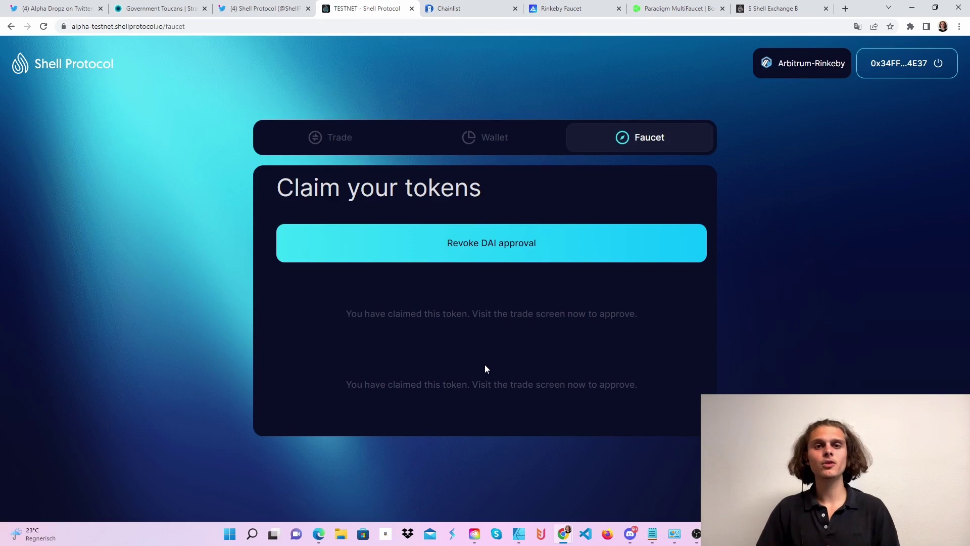
# - Check wallet balances (83.19 shUSDC, 200.00 shUSDT) and reopen the Trade form's swap-from token list
pyautogui.click(366, 141)
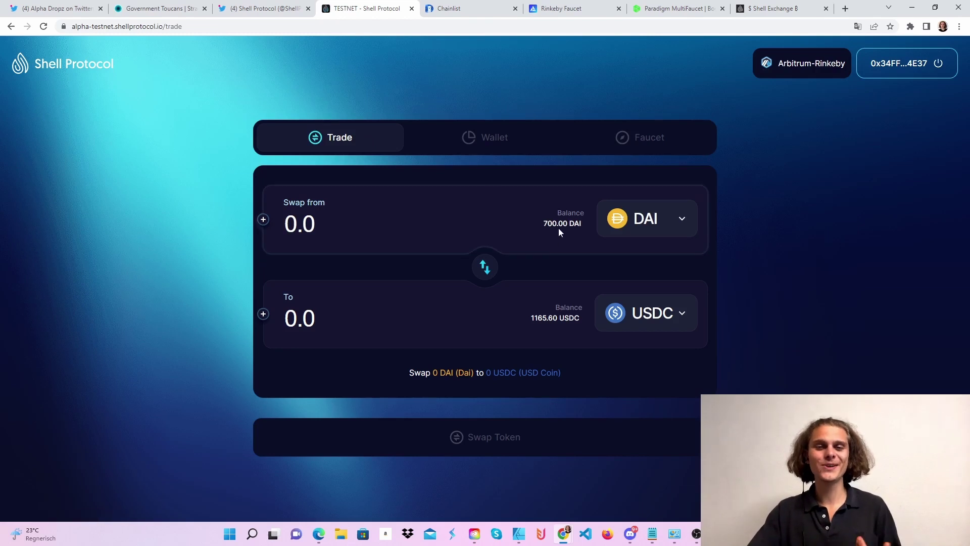
pyautogui.click(652, 224)
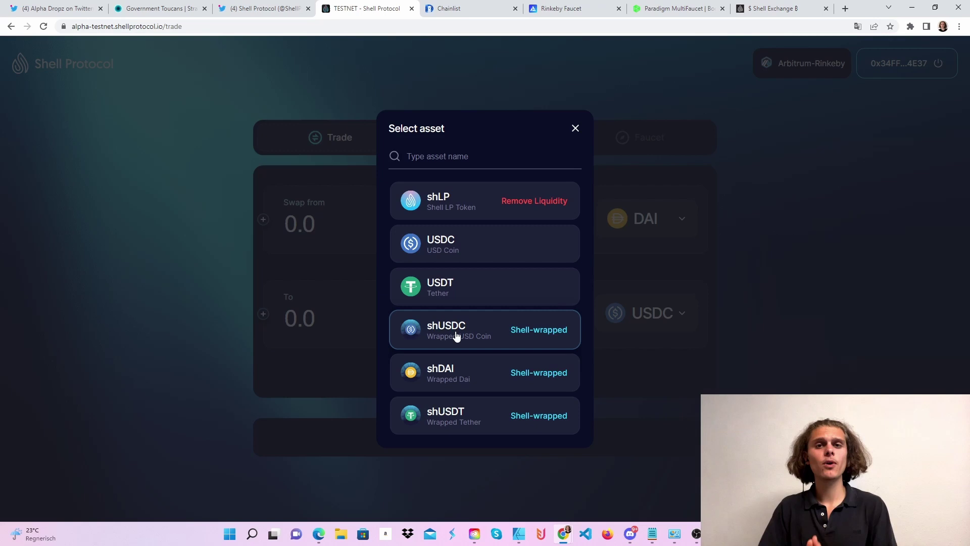
pyautogui.click(303, 243)
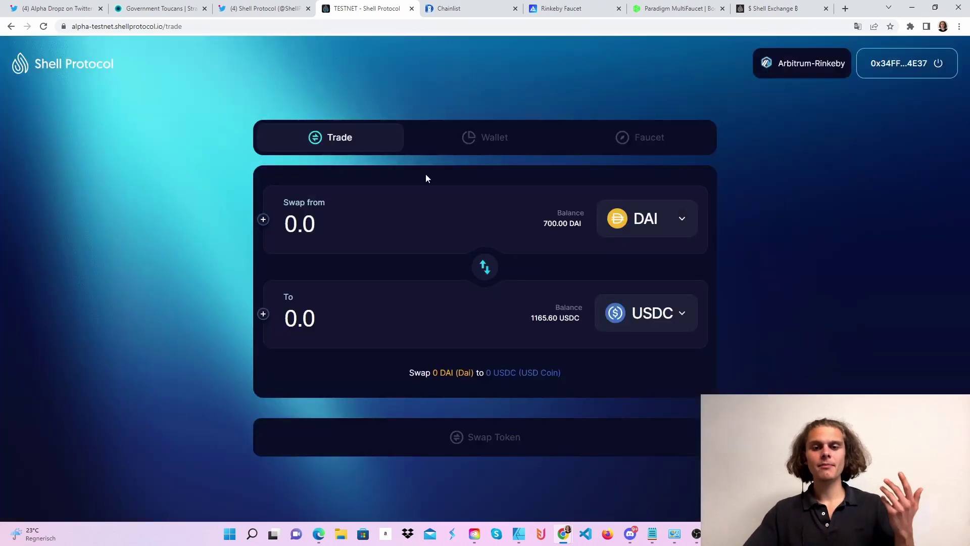
pyautogui.click(453, 144)
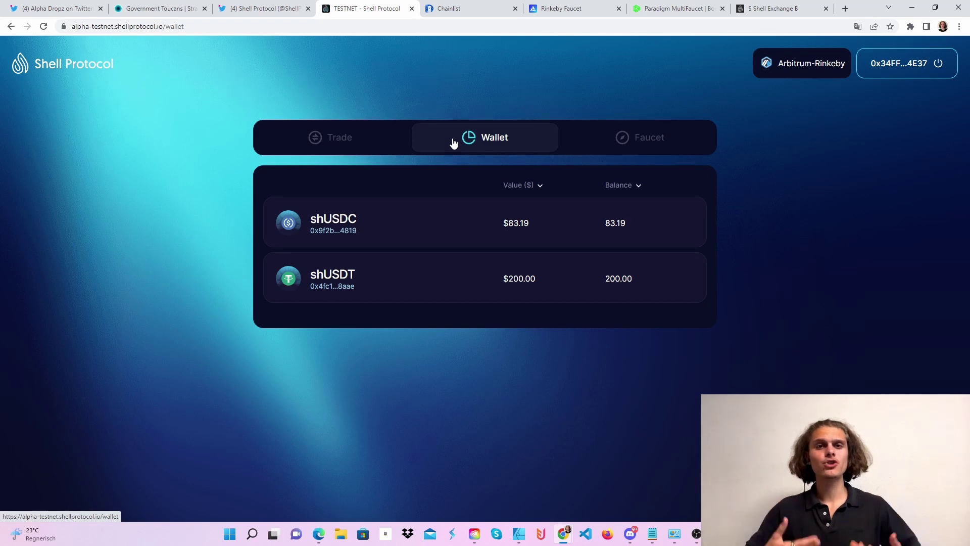
pyautogui.click(347, 141)
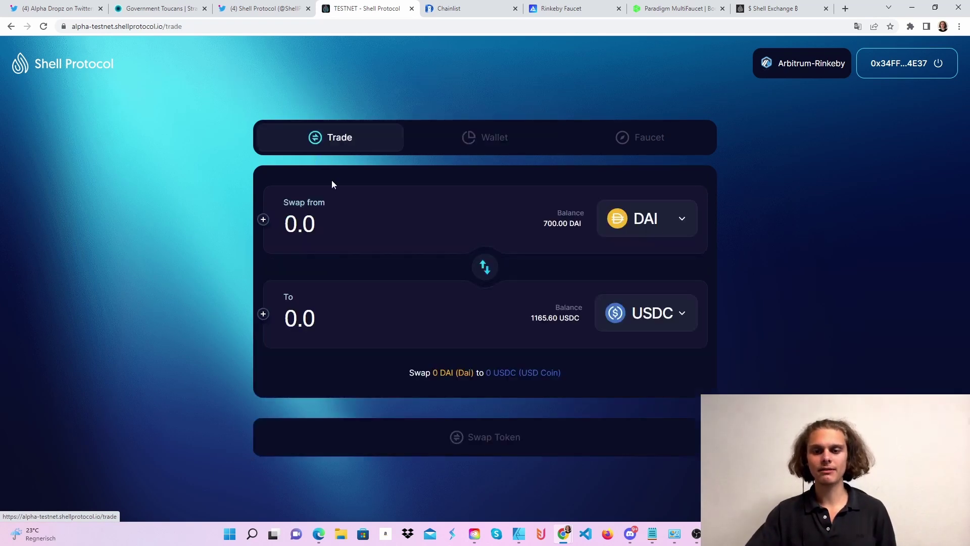
pyautogui.click(658, 219)
# - Set up a swap of 500 USDC into the DAI+USDC shLP pool token
pyautogui.click(456, 244)
pyautogui.click(669, 317)
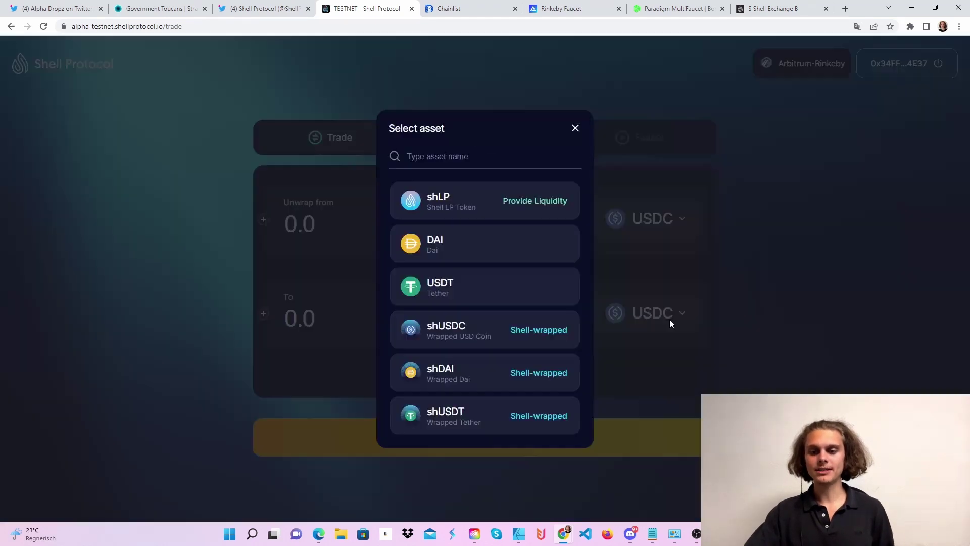
pyautogui.click(491, 207)
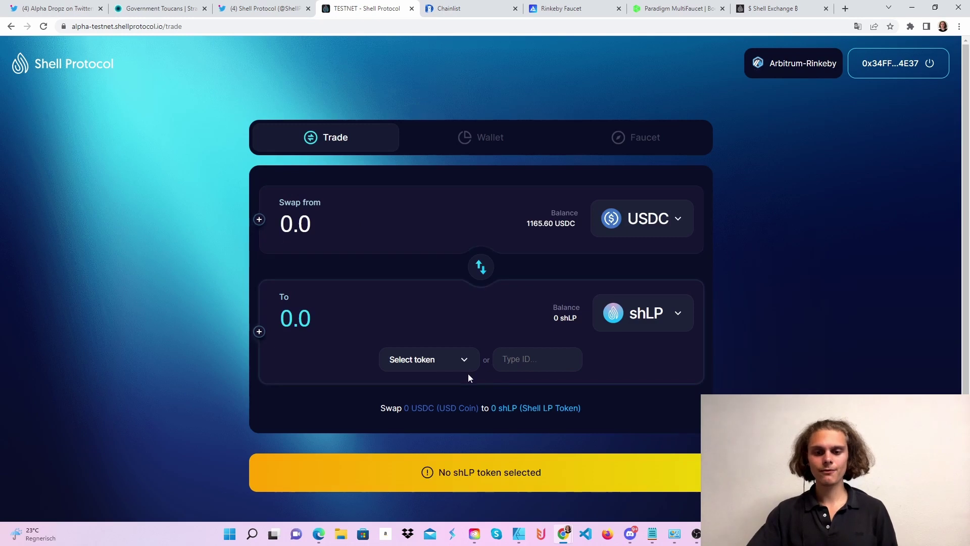
pyautogui.click(454, 363)
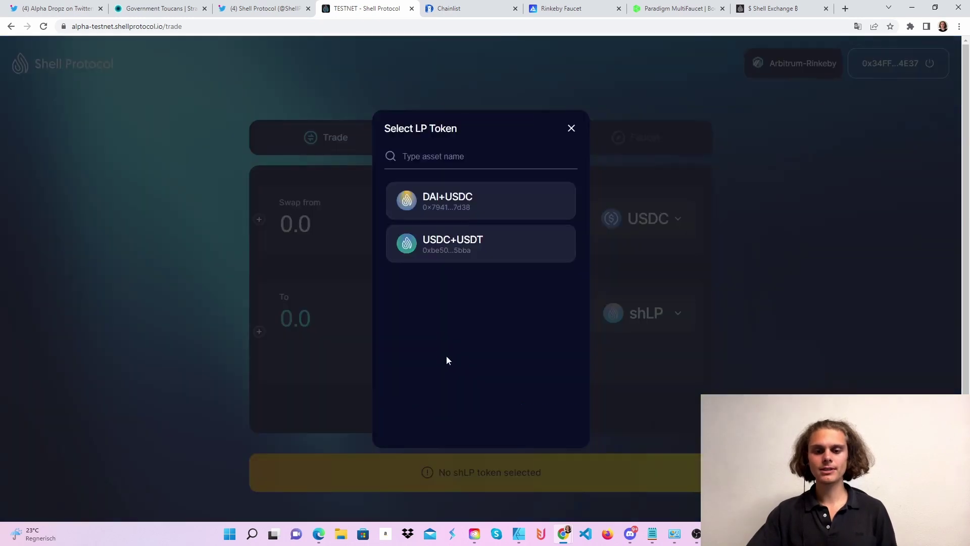
pyautogui.click(446, 207)
pyautogui.click(353, 222)
pyautogui.write('500')
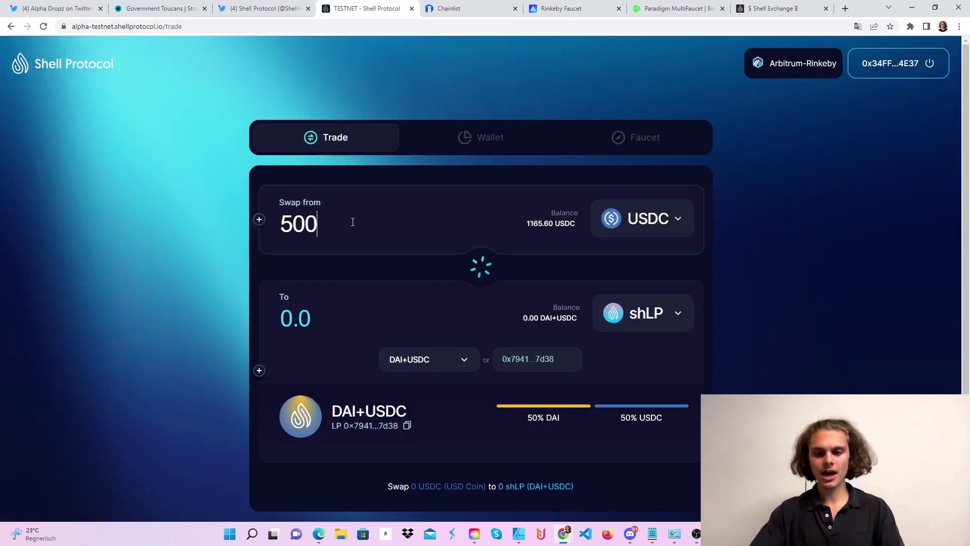
pyautogui.scroll(-3, 462, 357)
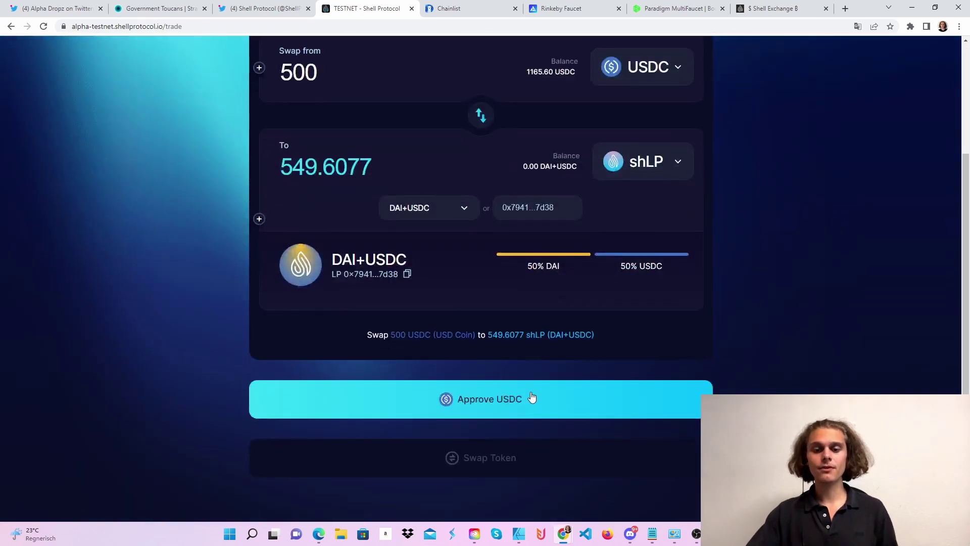
# - Approve USDC spending and execute the swap, confirming both in MetaMask
pyautogui.click(532, 398)
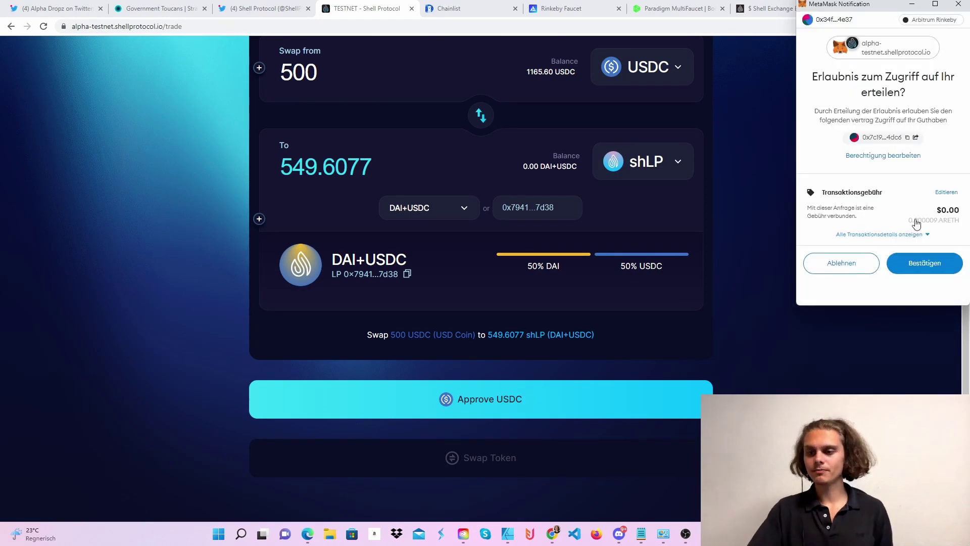
pyautogui.click(919, 272)
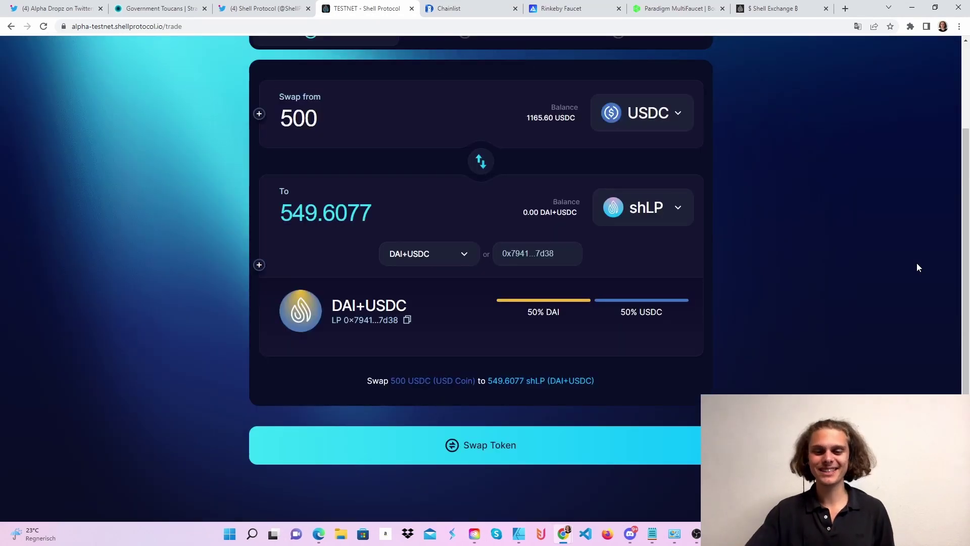
pyautogui.click(488, 443)
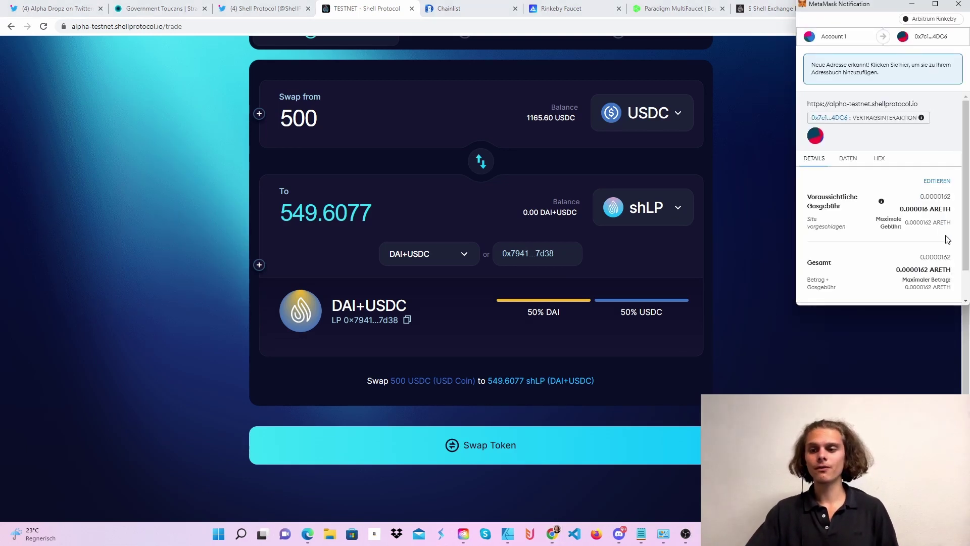
pyautogui.scroll(-1, 924, 295)
pyautogui.click(914, 288)
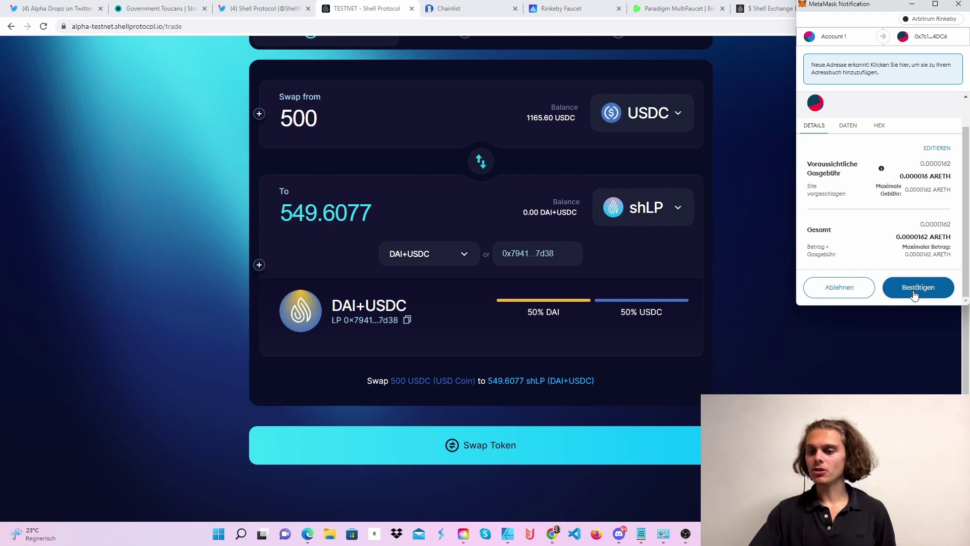
pyautogui.scroll(2, 593, 259)
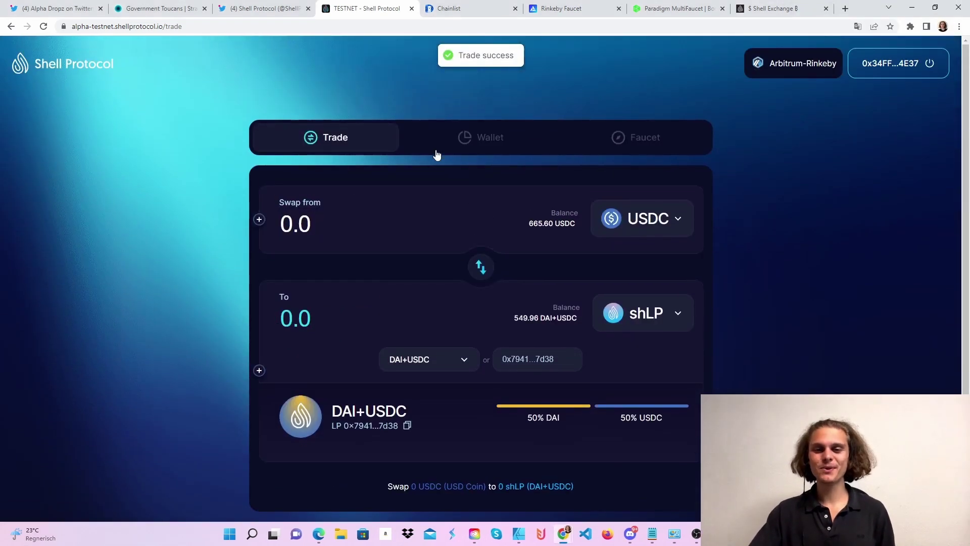
# - Confirm the wallet's 549.96 DAI+USDC balance, check the Faucet page, then return to Trade
pyautogui.click(657, 226)
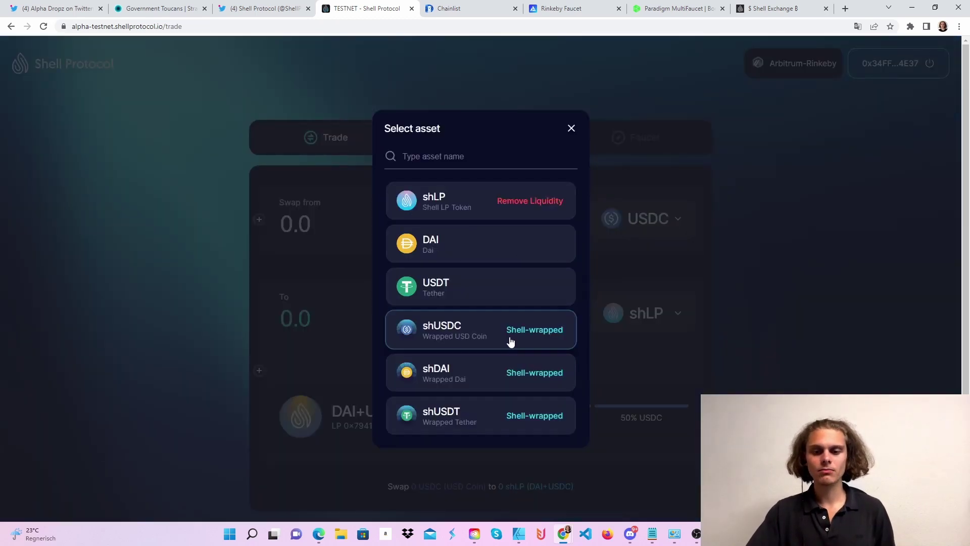
pyautogui.click(870, 320)
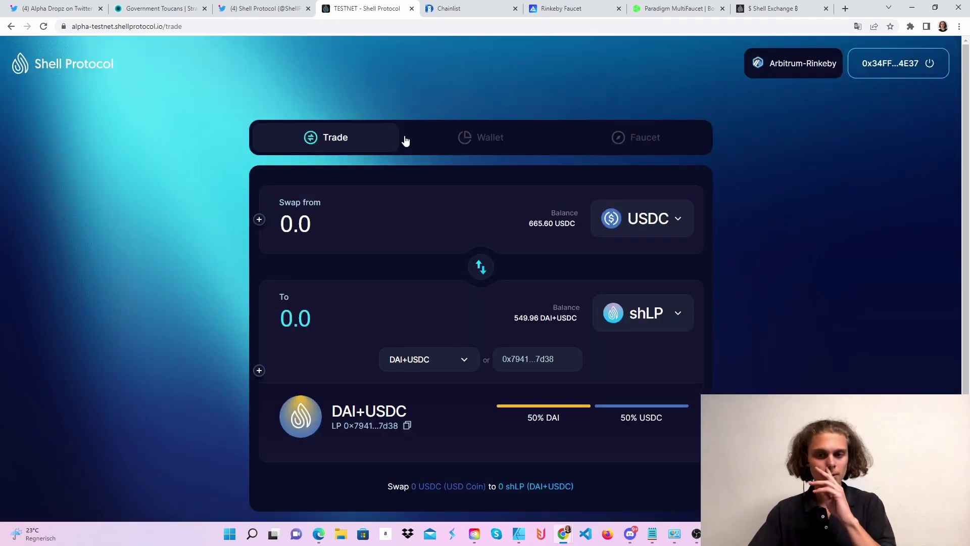
pyautogui.click(478, 150)
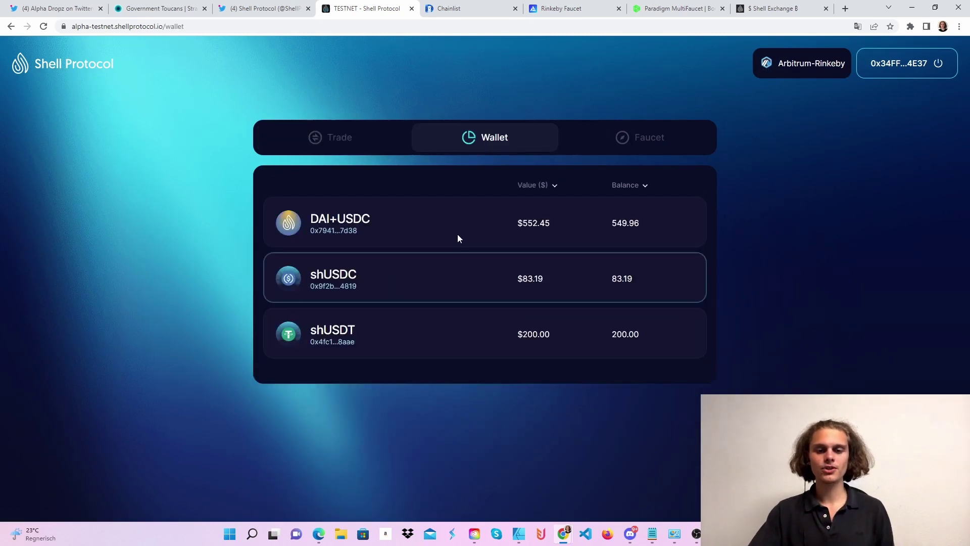
pyautogui.click(637, 151)
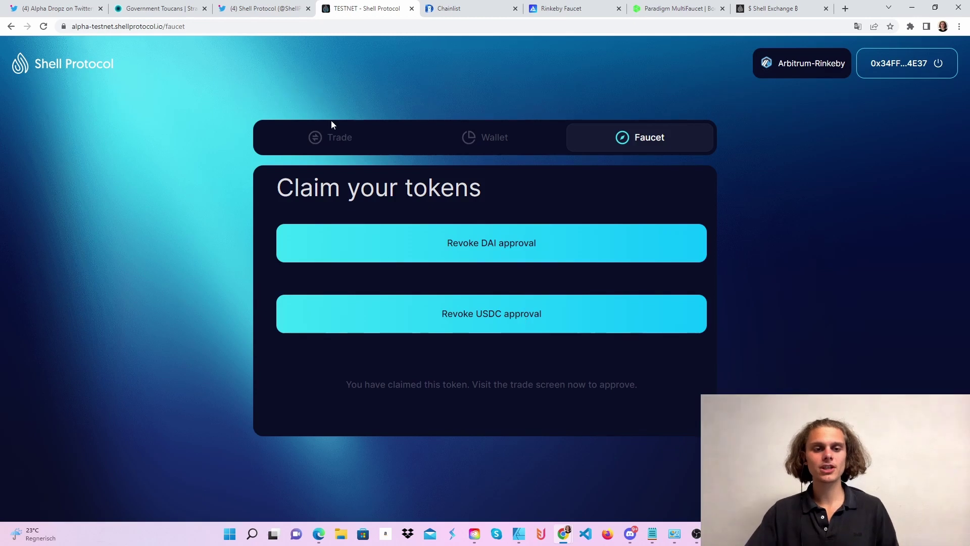
pyautogui.click(343, 133)
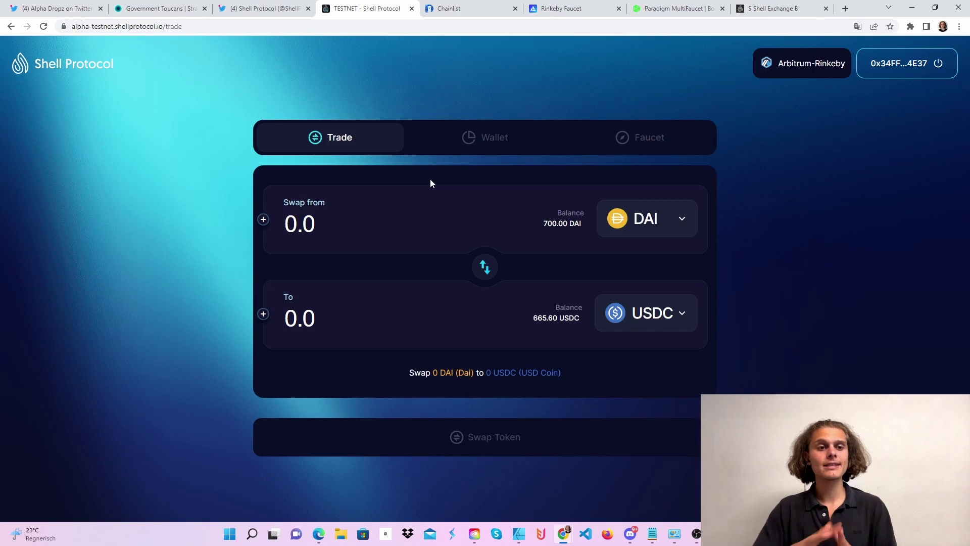
# - Open the thread author's Twitter profile and select its 27 Following and 39 Followers counts
pyautogui.click(65, 7)
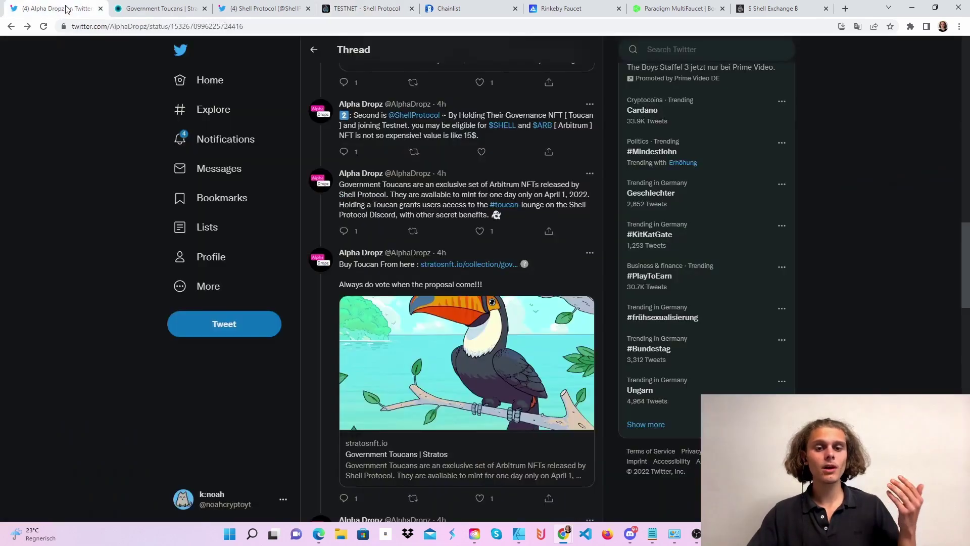
pyautogui.click(317, 188)
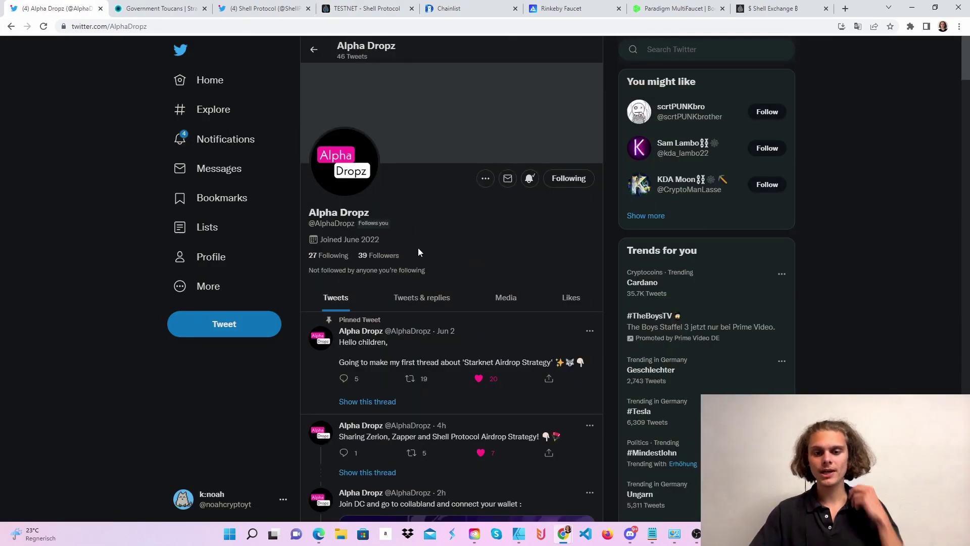
pyautogui.tripleClick(404, 253)
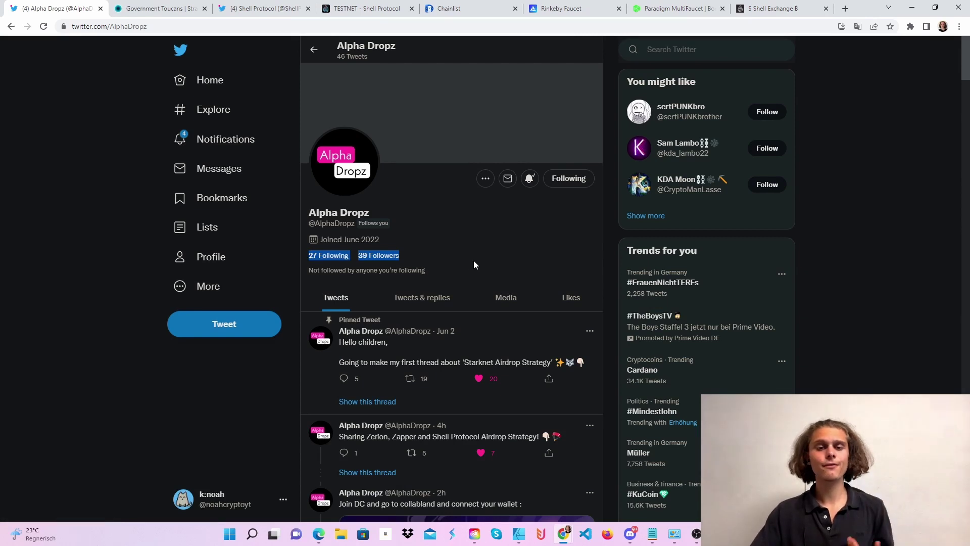
pyautogui.click(463, 251)
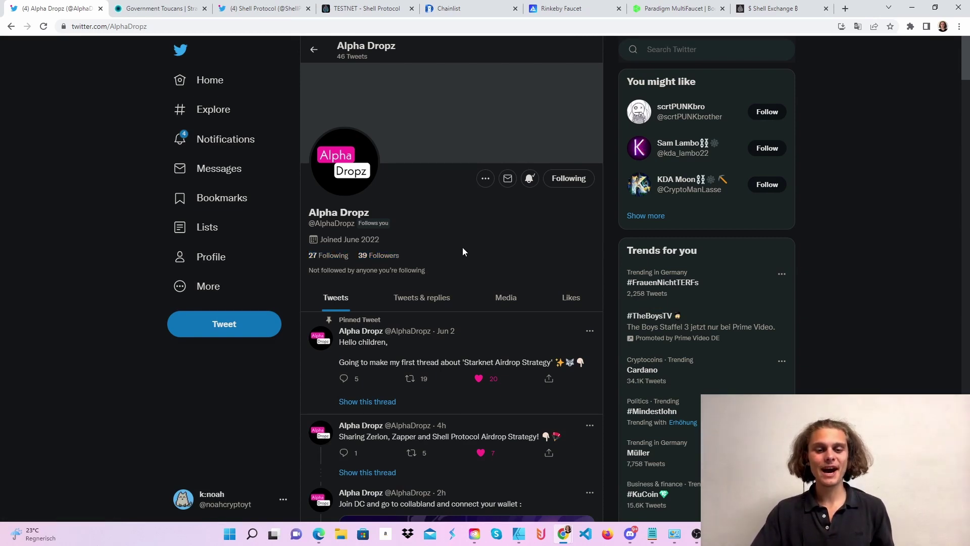